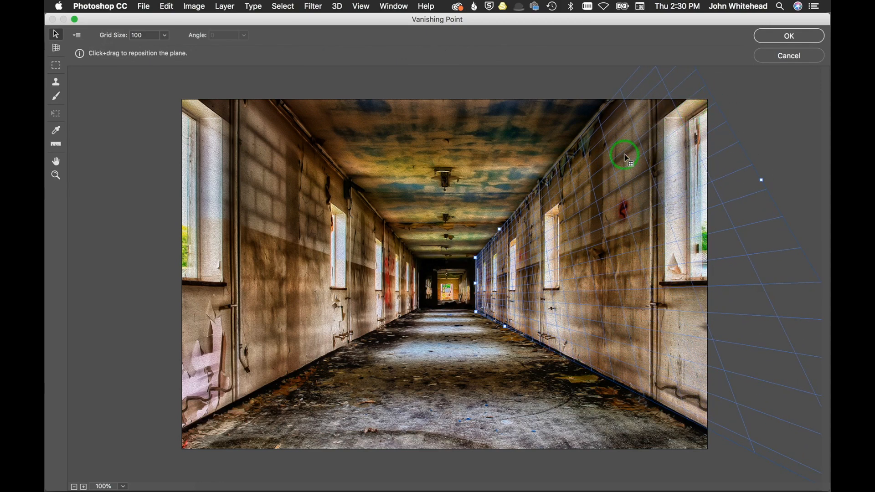
Adjust a corner node of the right wall's perspective plane and apply the Vanishing Point filter.
drag(479, 262, 474, 258)
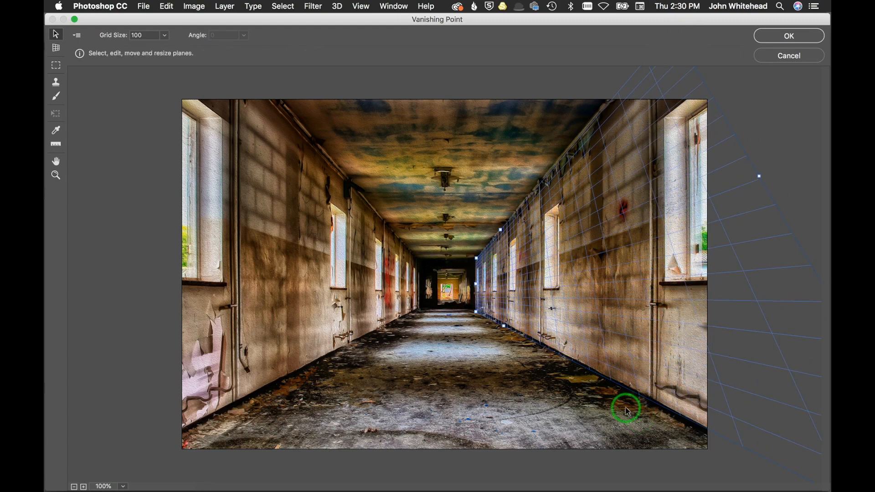
click(786, 36)
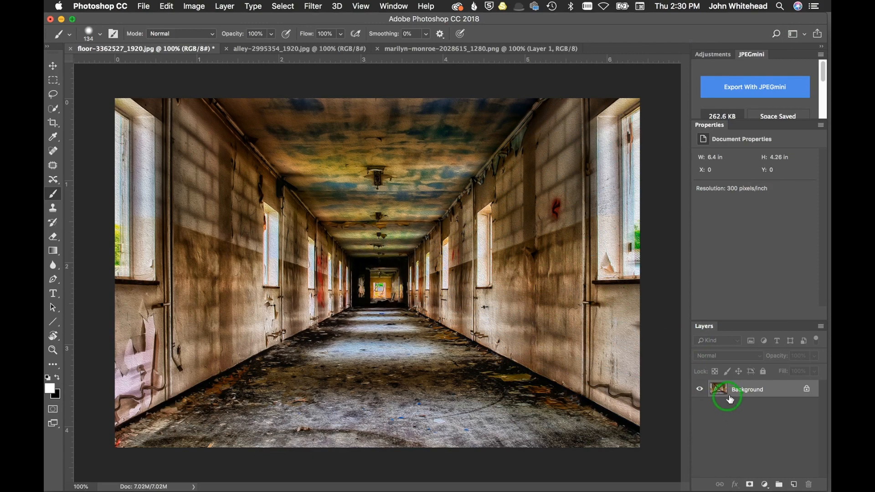
Duplicate the background layer and add a new empty layer above it.
key(super+j)
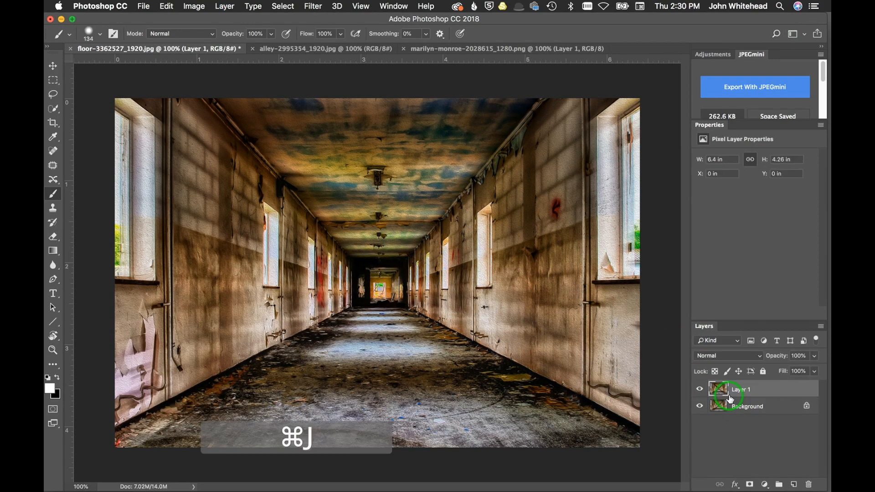
click(795, 485)
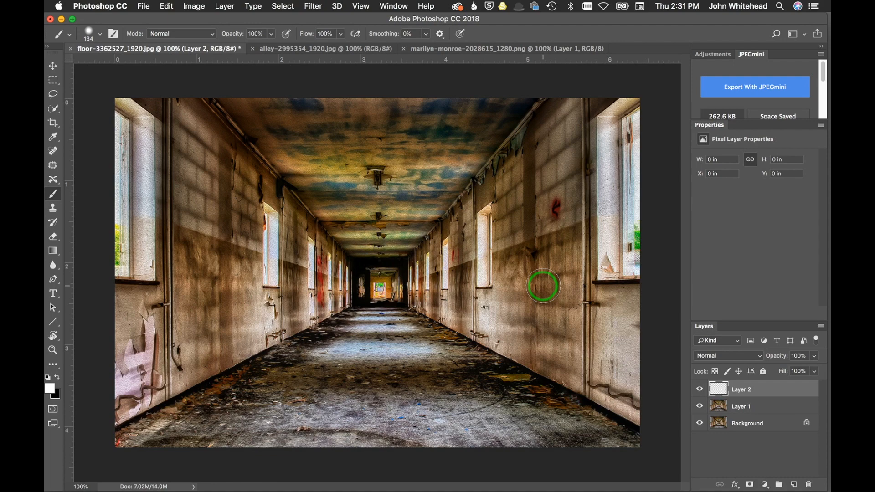
Open the Vanishing Point filter on the new empty Layer 2.
click(700, 390)
click(700, 391)
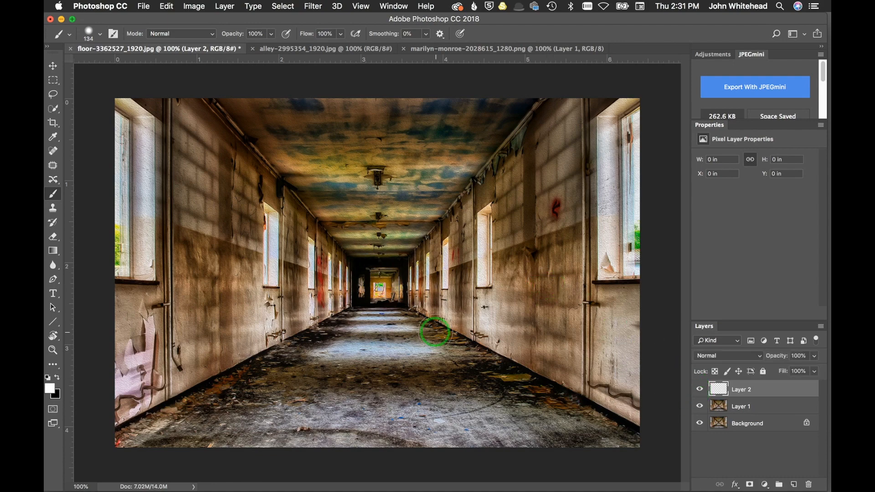
click(313, 5)
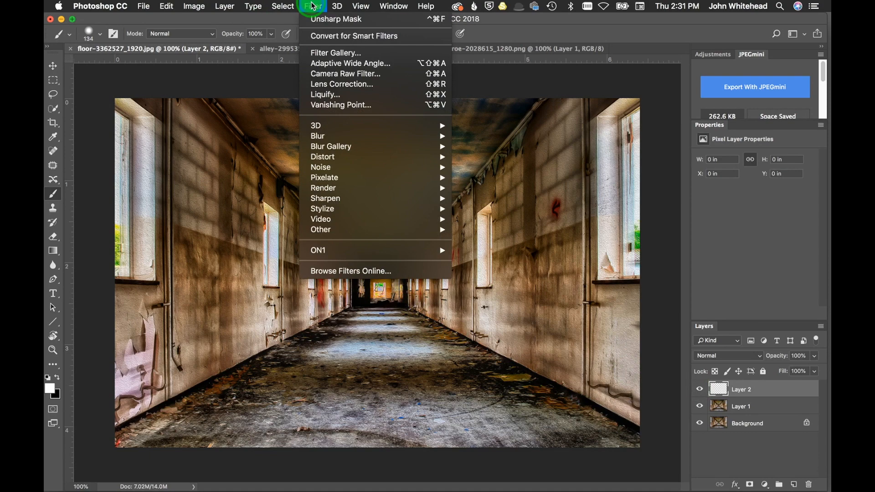
click(332, 105)
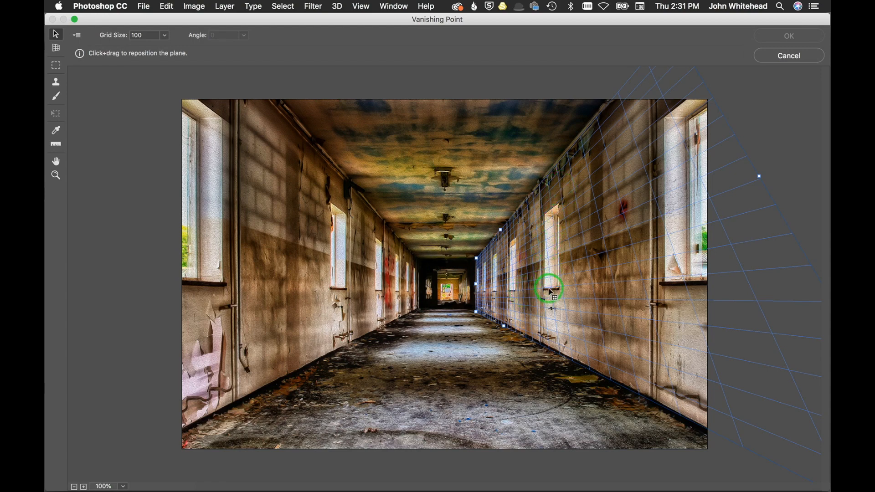
Switch to the Marquee tool and set its feather to 11 and Heal to On.
click(55, 67)
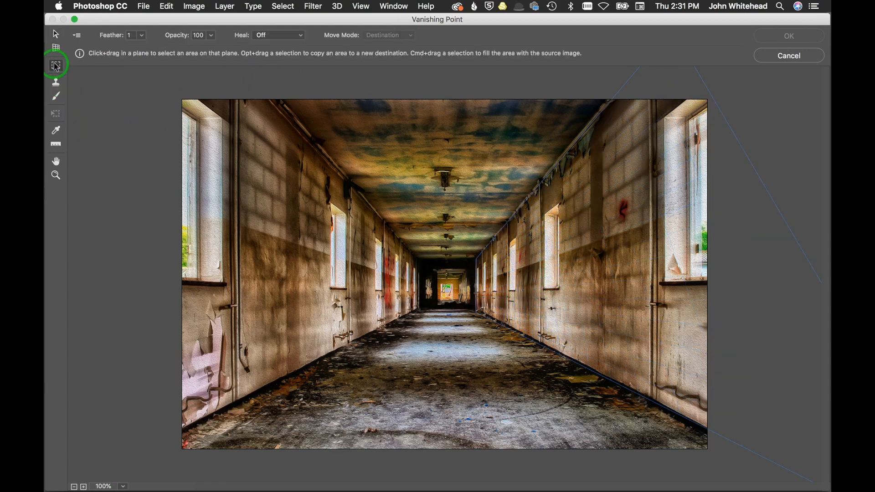
double_click(131, 36)
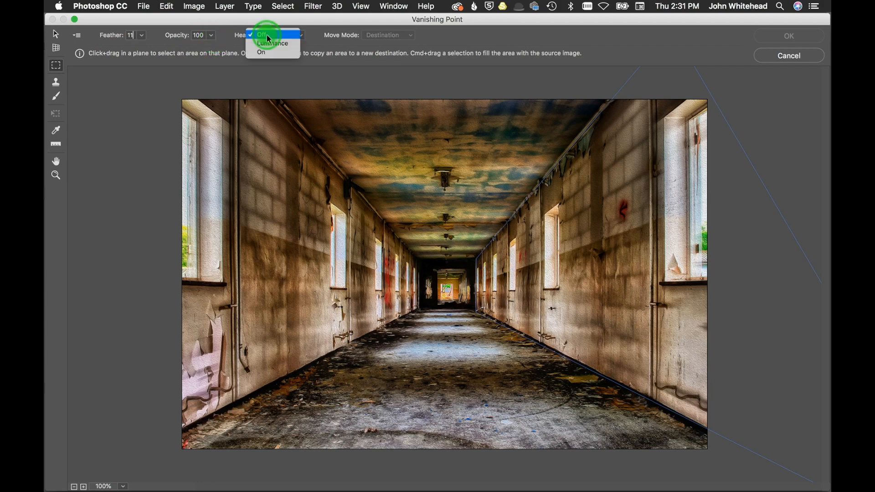
click(272, 51)
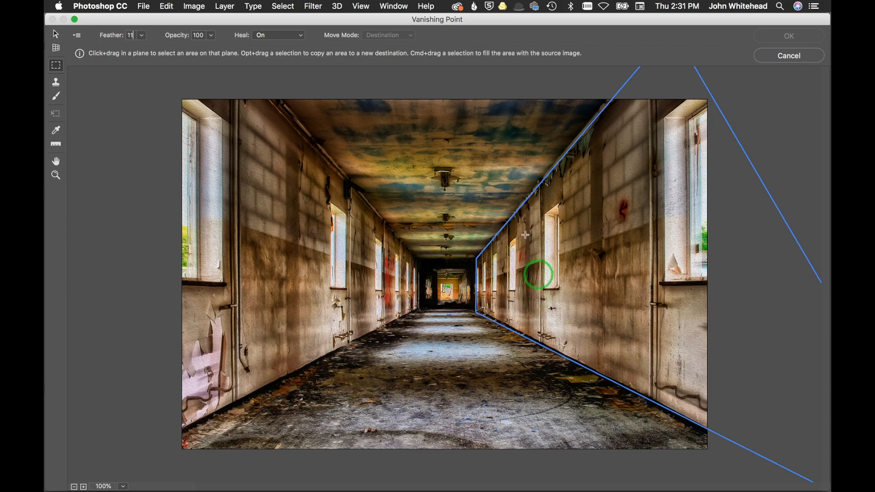
Select the window area on the right wall plane with the marquee and copy it.
drag(539, 296, 564, 179)
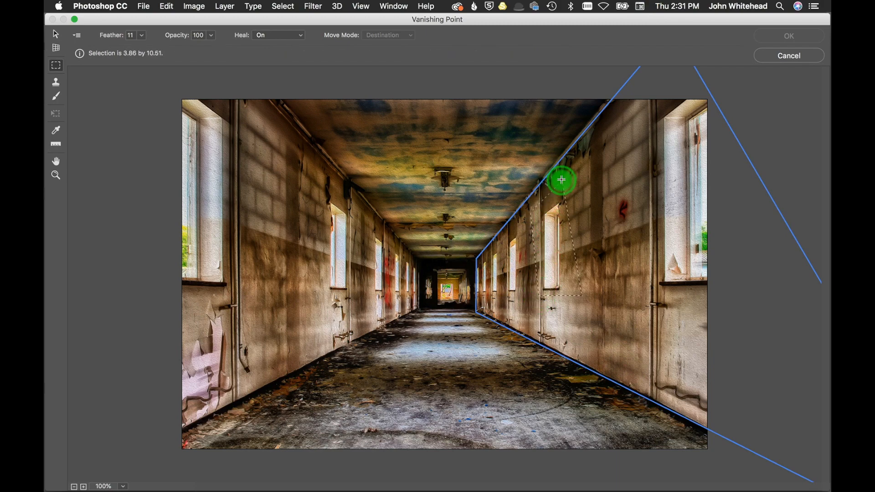
drag(562, 180, 561, 180)
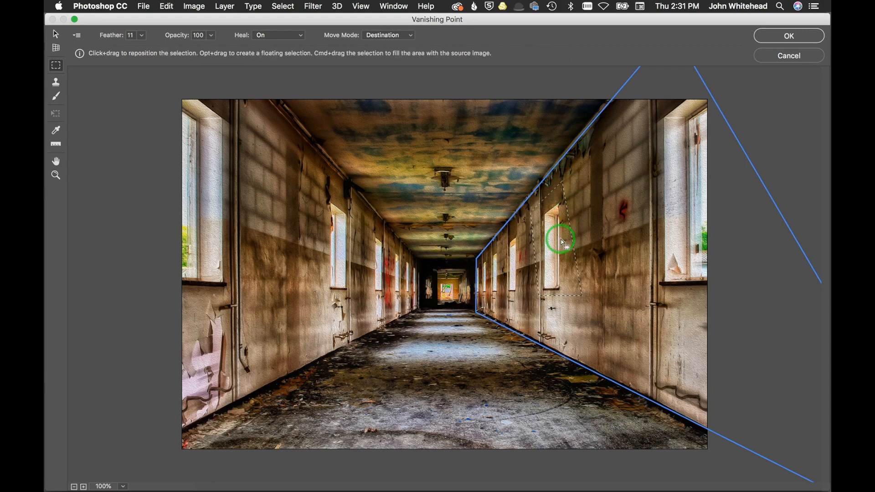
key(super)
key(super+c)
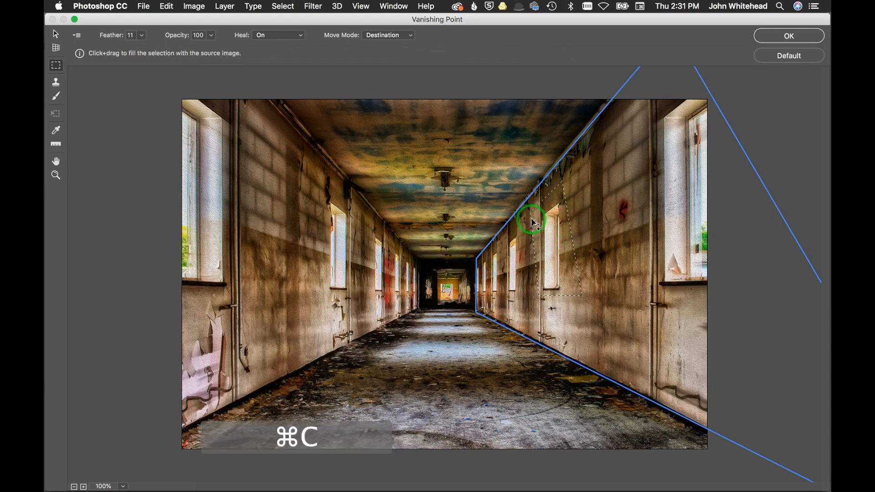
Paste the copied window, move it nearer along the right wall, and apply the filter.
key(super)
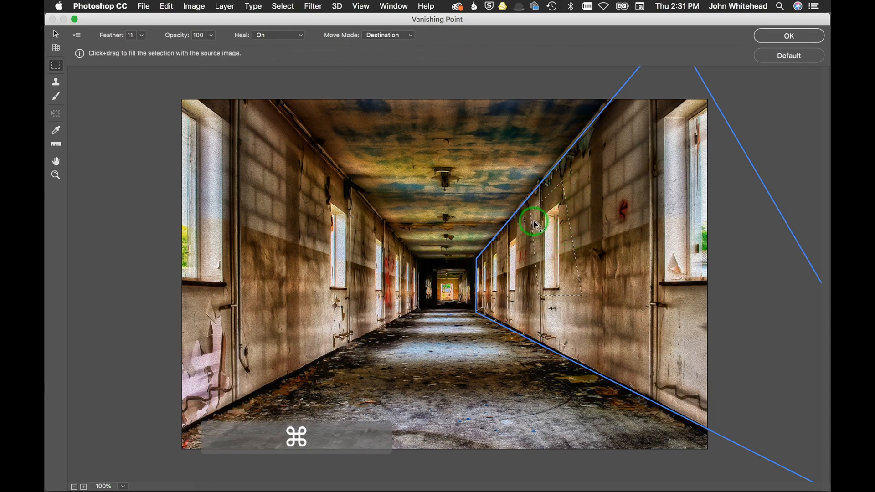
key(super+v)
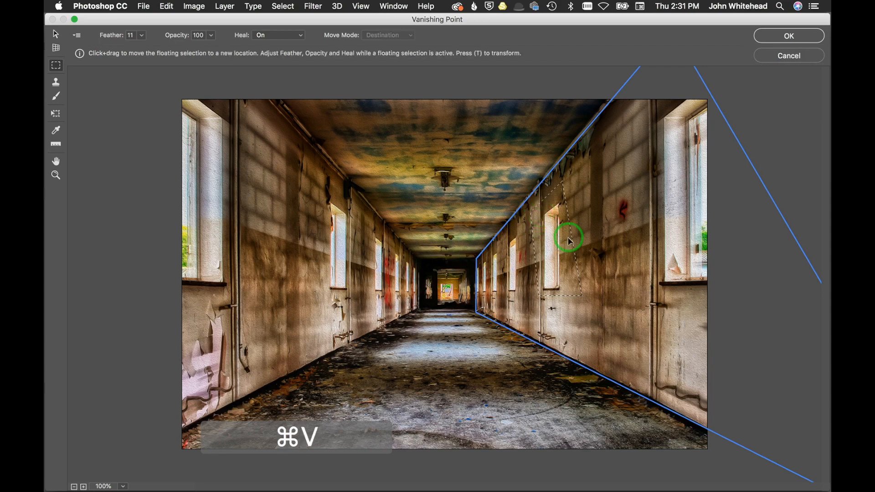
mouse_move(561, 244)
mouse_down()
mouse_move(620, 225)
mouse_move(651, 202)
mouse_move(531, 262)
mouse_move(499, 266)
mouse_move(617, 224)
mouse_move(612, 240)
mouse_up()
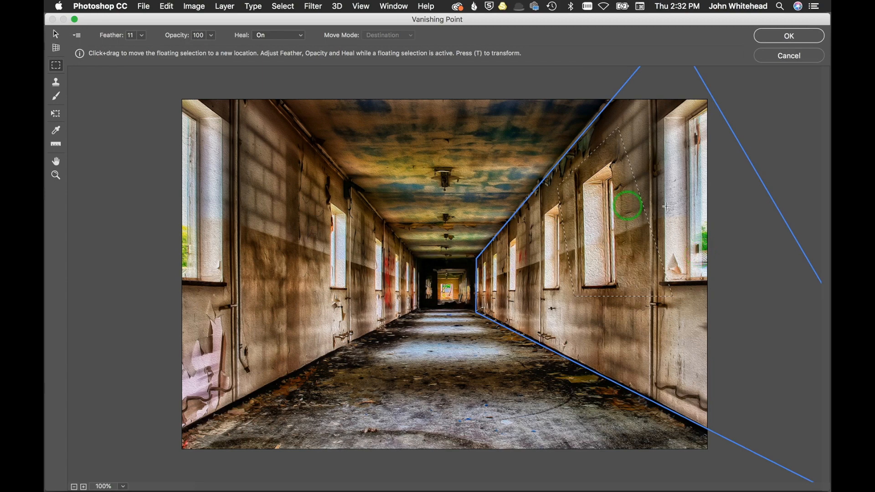
click(813, 45)
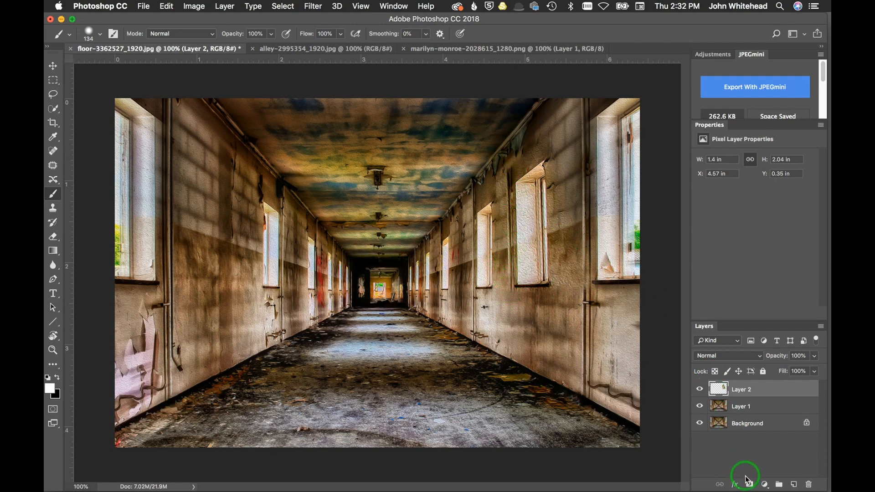
Add a layer mask to Layer 2 and paint black along the copied window's edges to blend them.
click(701, 389)
click(701, 390)
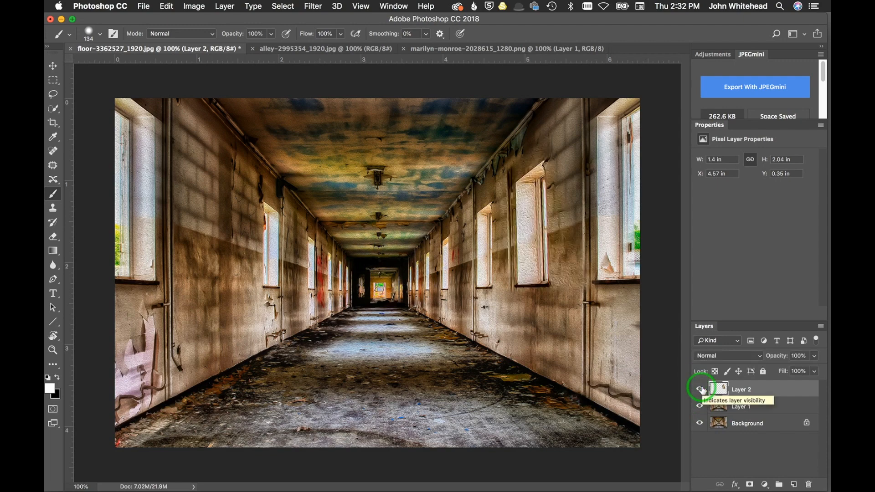
click(749, 485)
key(x)
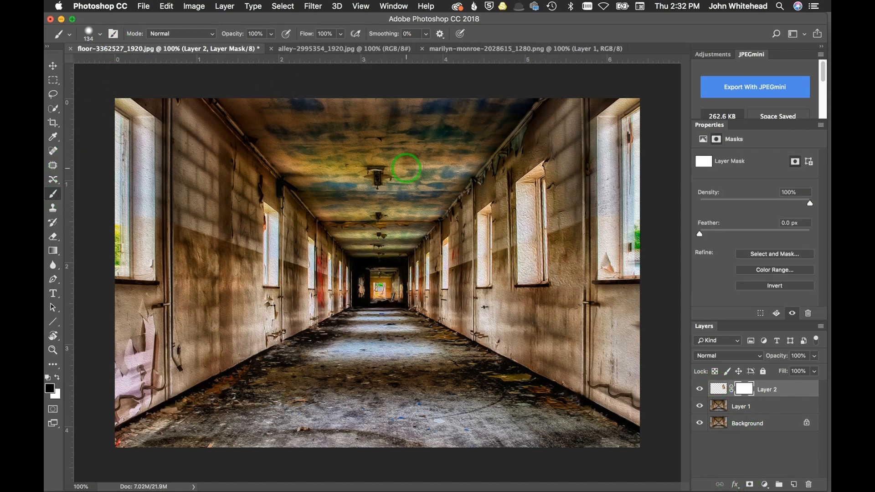
mouse_move(542, 127)
mouse_down()
mouse_move(503, 170)
mouse_move(540, 136)
mouse_move(576, 218)
mouse_move(563, 165)
mouse_move(579, 238)
mouse_move(580, 318)
mouse_move(570, 172)
mouse_up()
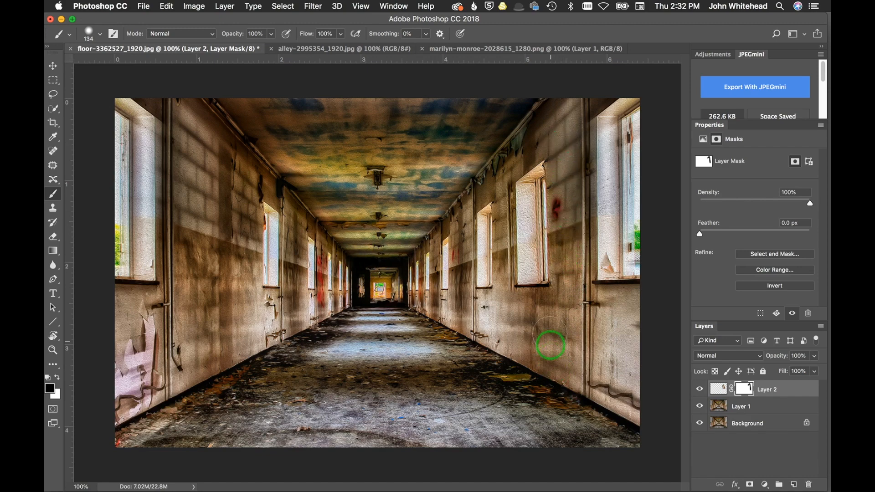
drag(551, 304, 507, 316)
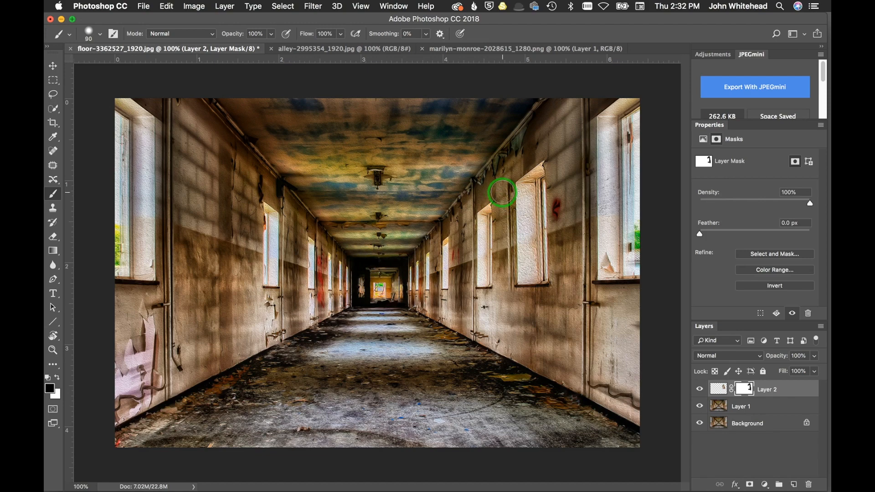
drag(500, 189, 503, 321)
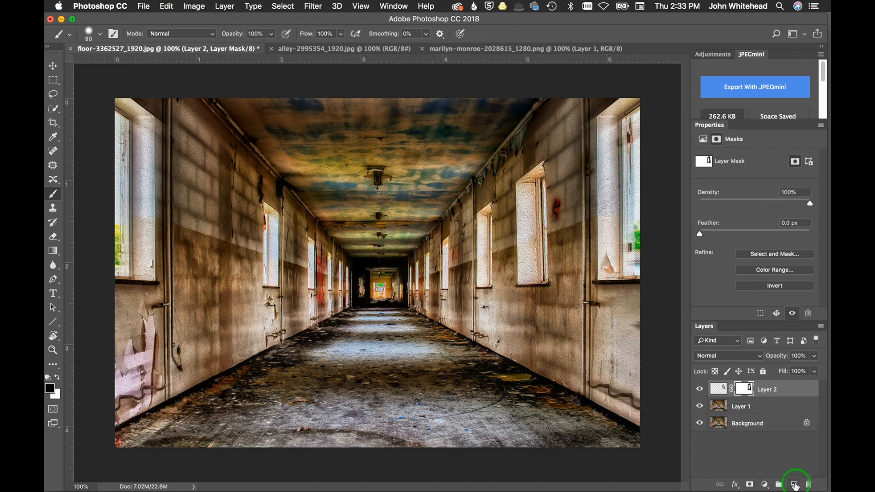
Add a new layer, then select and copy the whole Marilyn Monroe image and return to the corridor photo.
click(794, 485)
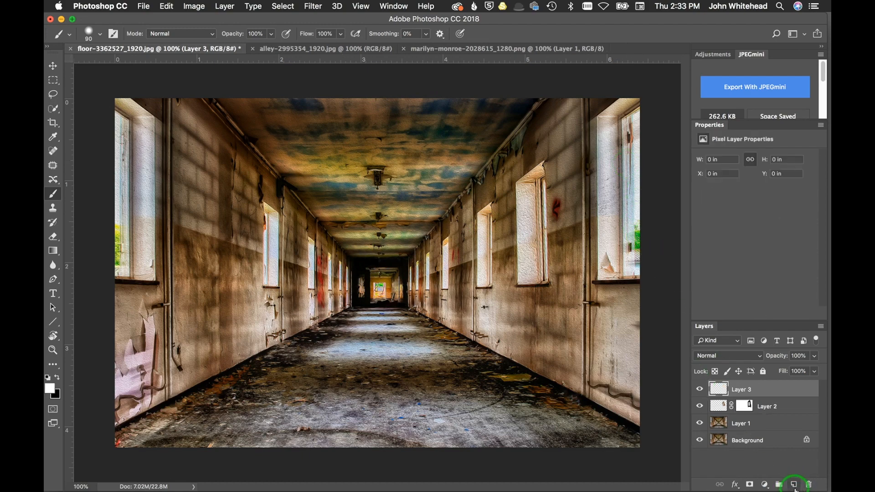
click(457, 48)
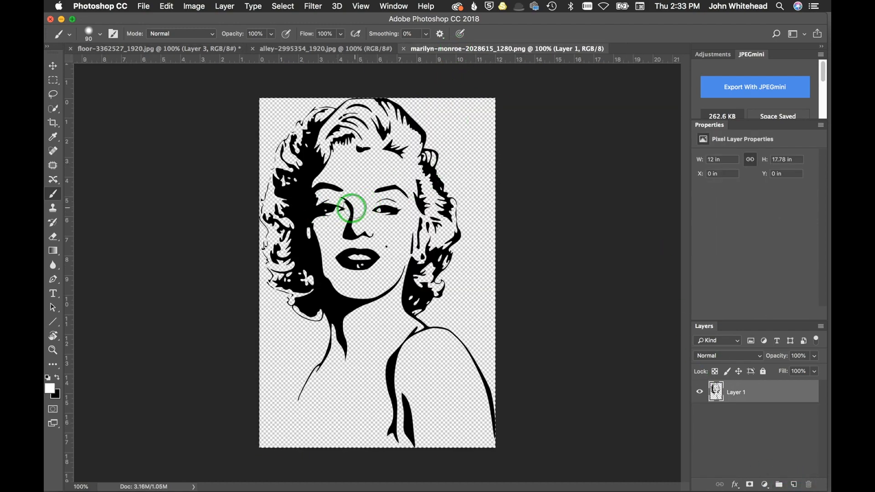
key(super+a)
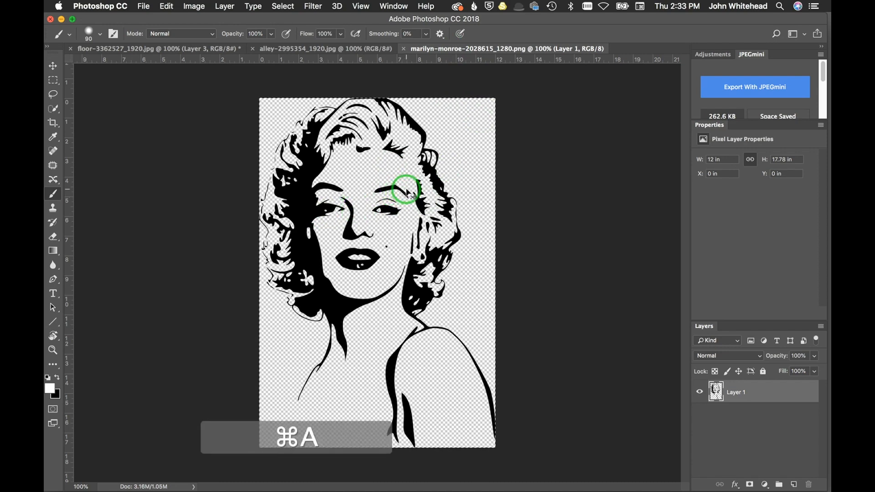
key(super+c)
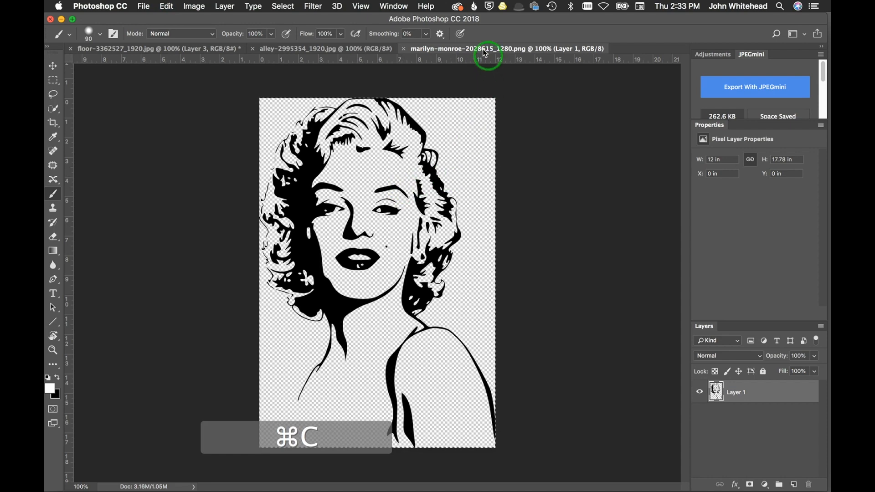
click(196, 48)
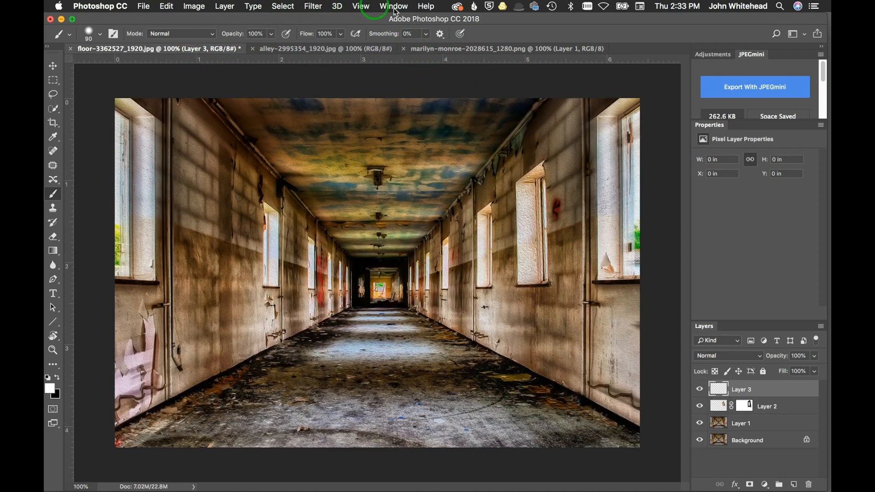
Open Vanishing Point on Layer 3 and create a perspective plane covering the left corridor wall.
click(313, 6)
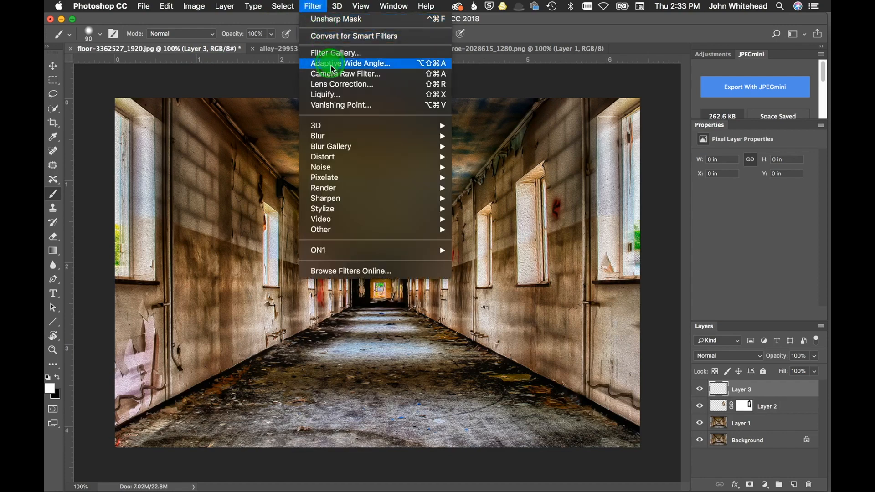
click(332, 103)
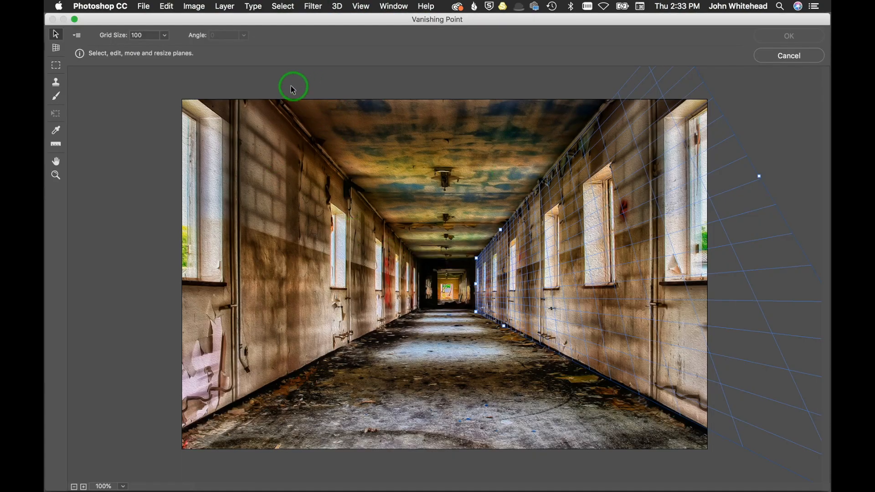
click(56, 48)
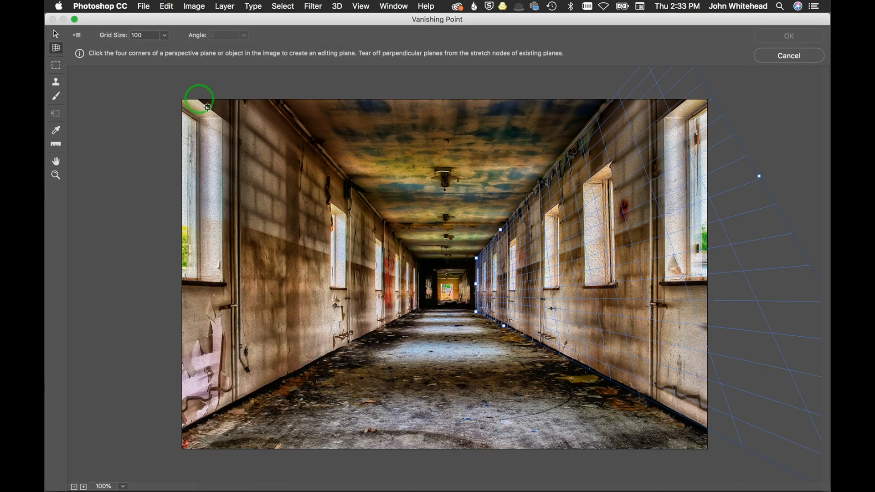
click(271, 99)
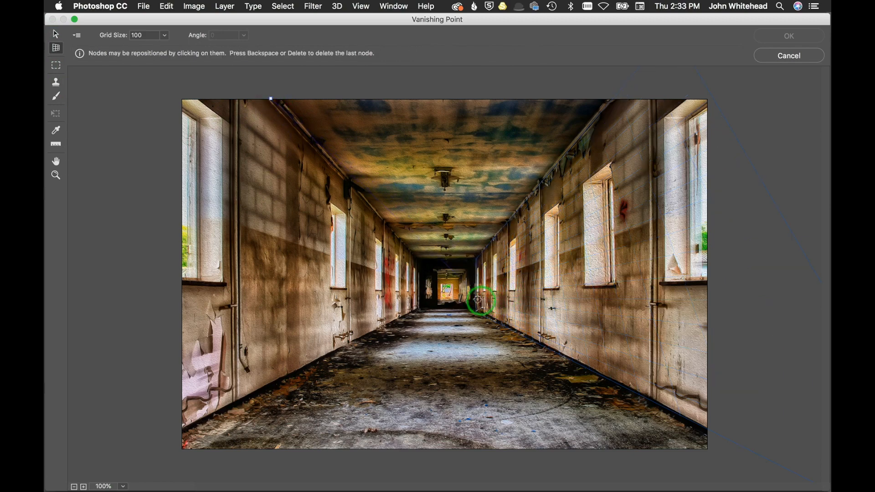
click(420, 261)
click(421, 311)
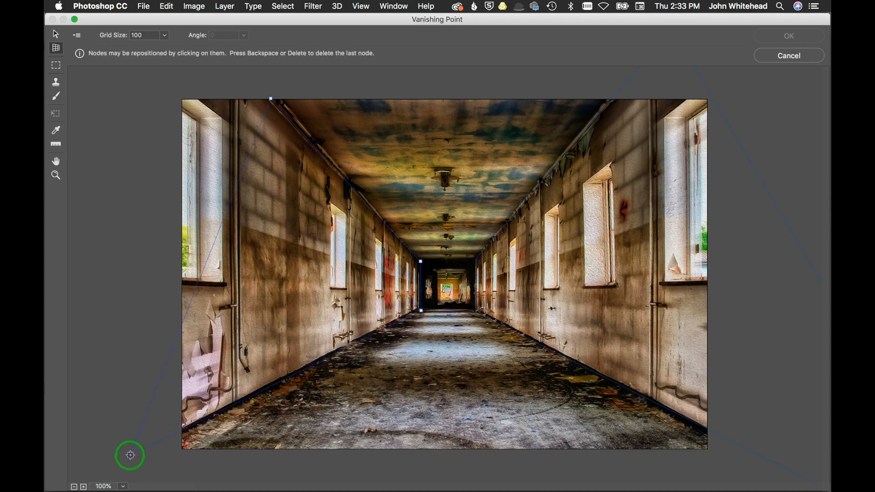
click(130, 455)
drag(222, 220, 141, 191)
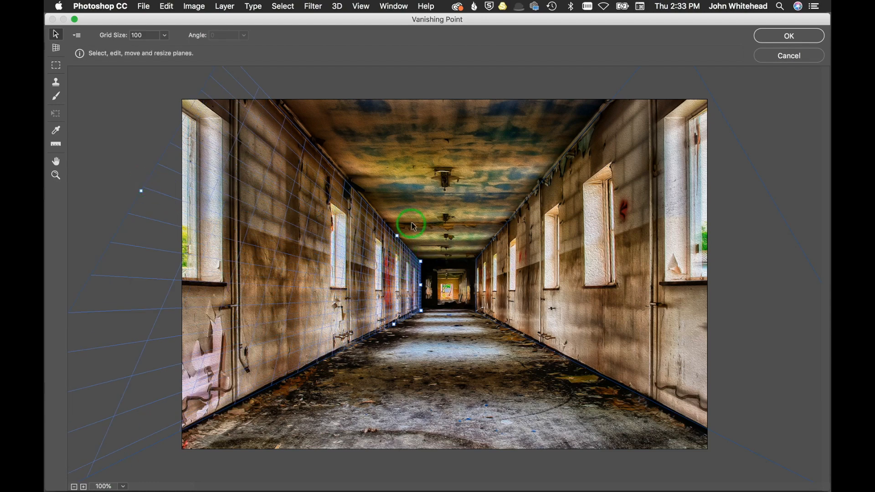
click(429, 195)
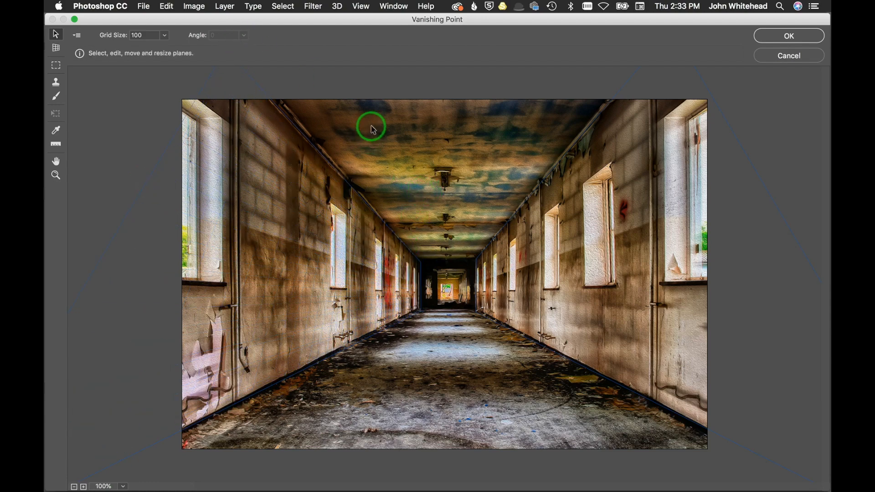
Try to paste the copied image into Vanishing Point, then close the filter.
key(super+v)
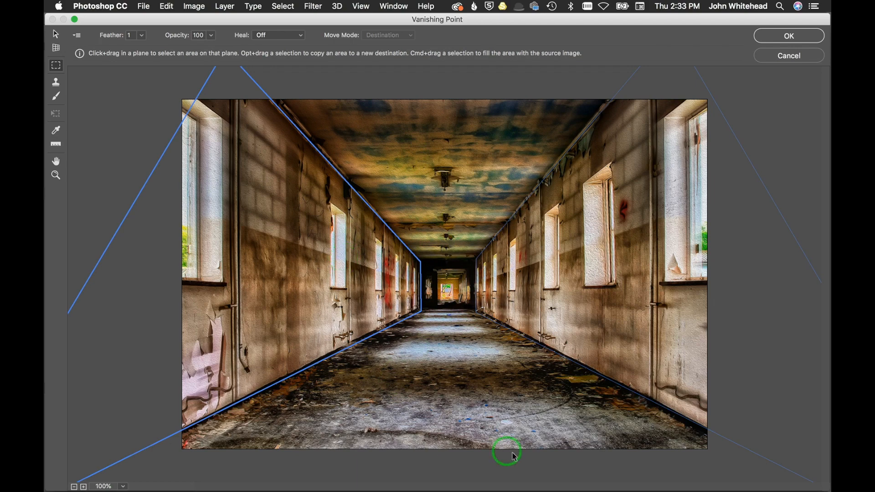
key(super+v)
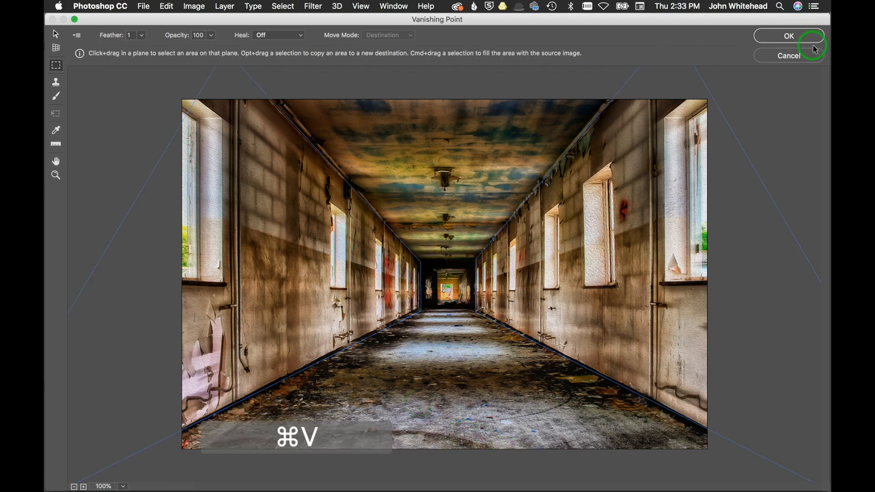
click(790, 35)
Select and copy the entire Marilyn Monroe image, then return to the corridor photo.
click(531, 49)
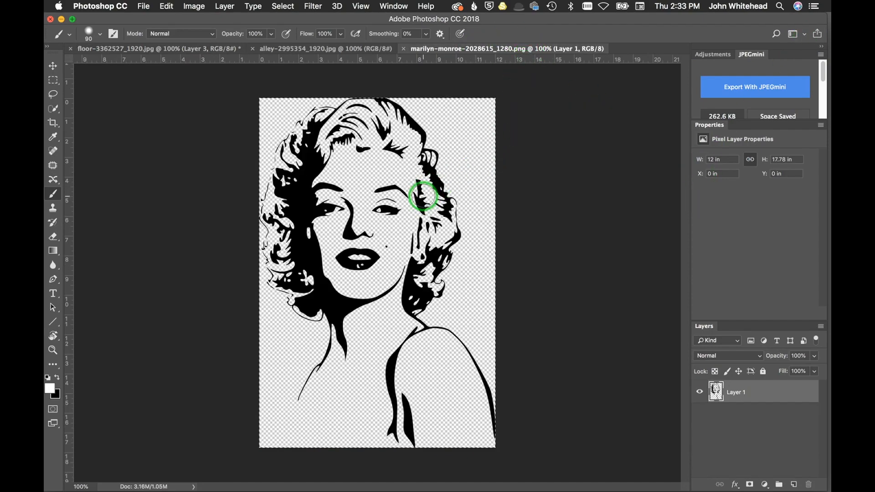
key(super+a)
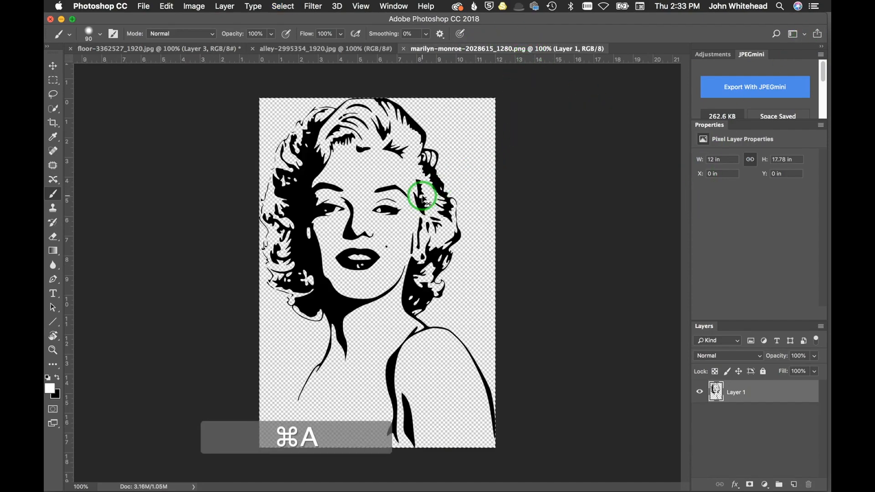
click(143, 49)
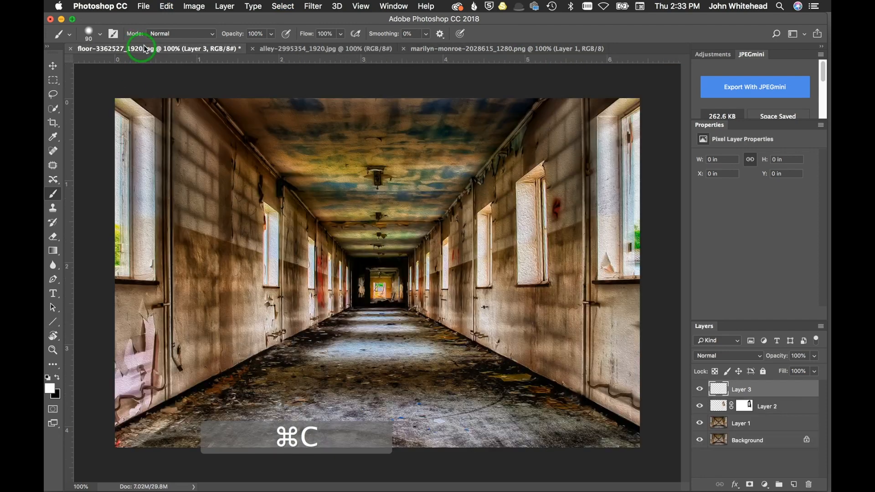
Open Vanishing Point on Layer 3 and paste the Marilyn Monroe image into it.
click(311, 6)
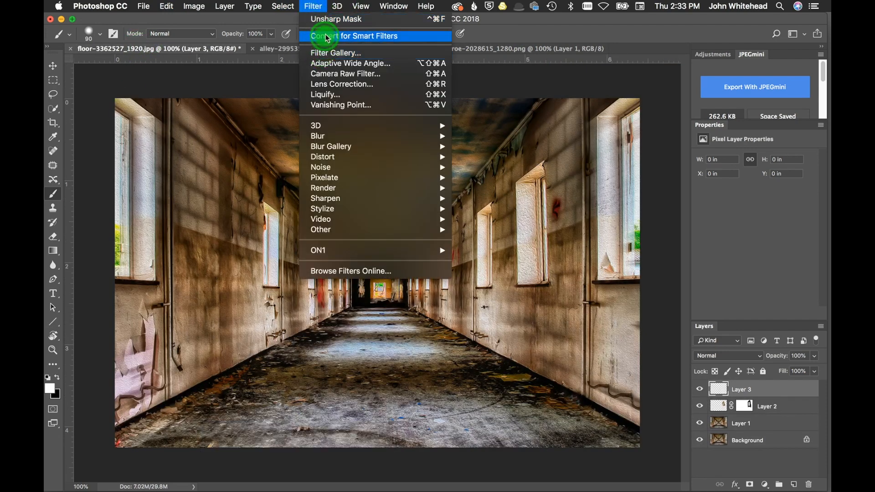
click(339, 105)
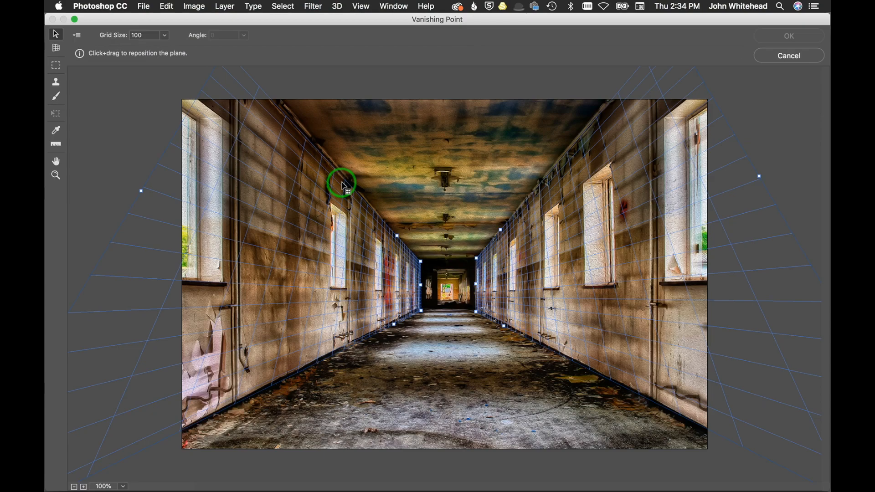
click(384, 146)
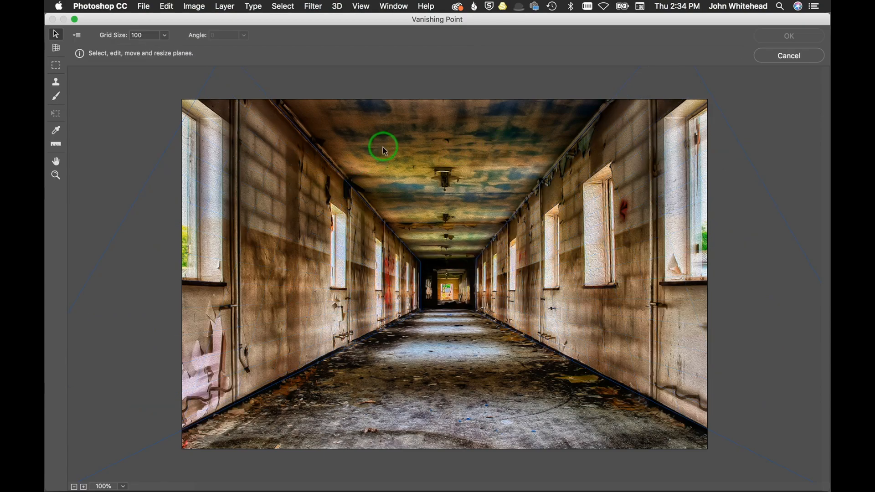
key(super+v)
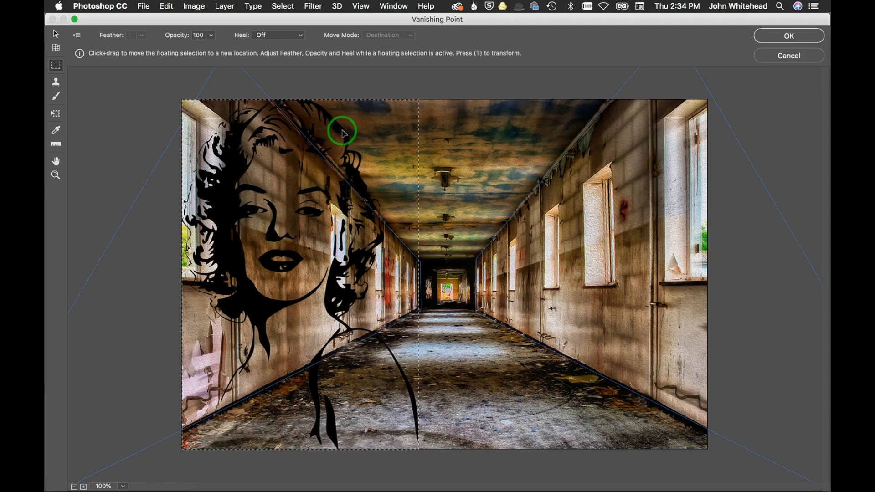
Move the pasted Marilyn Monroe graphic onto the left wall's perspective plane.
drag(341, 134, 283, 313)
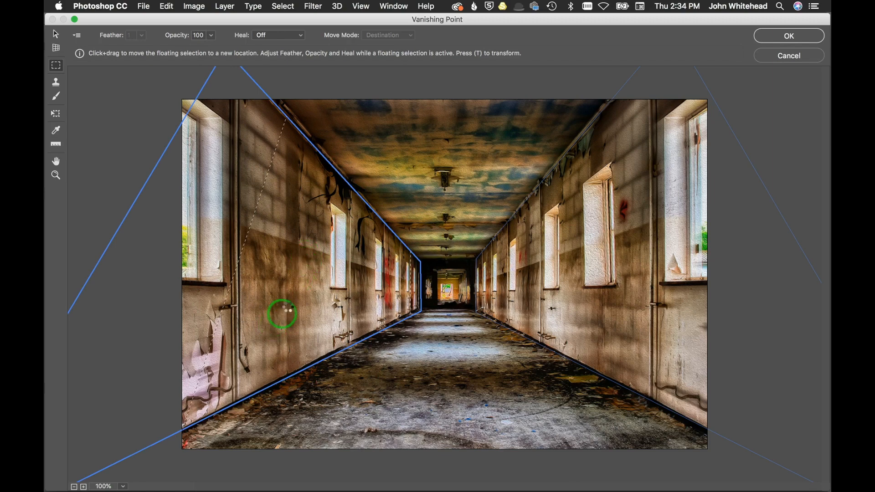
drag(340, 199, 327, 275)
click(316, 272)
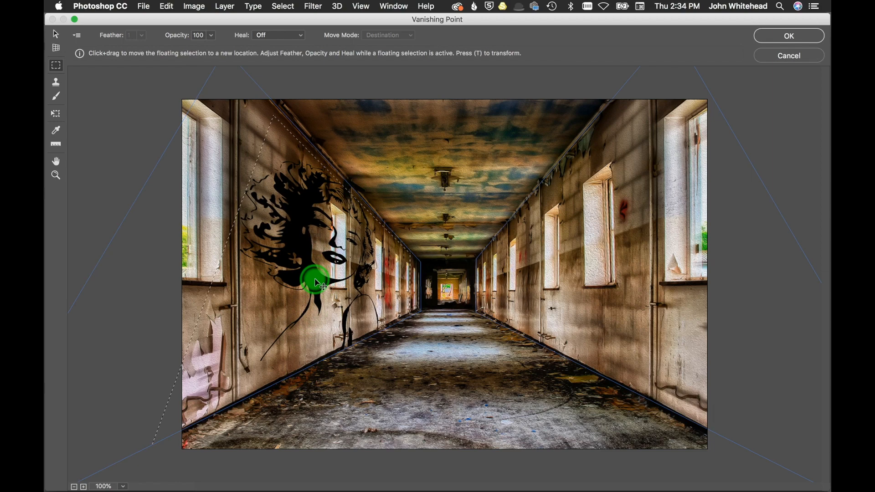
Scale the Marilyn graphic down proportionally with the Transform tool and reposition it along the left wall.
click(55, 114)
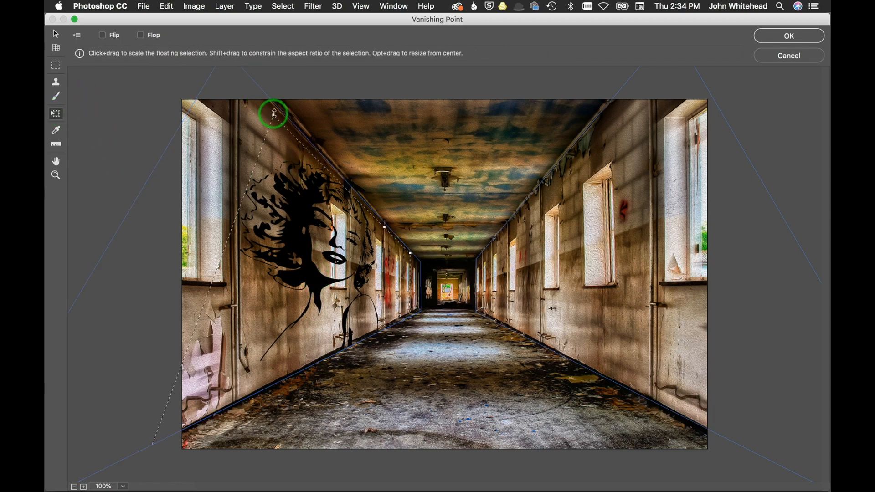
key(shift)
key(shift)
drag(275, 154, 302, 226)
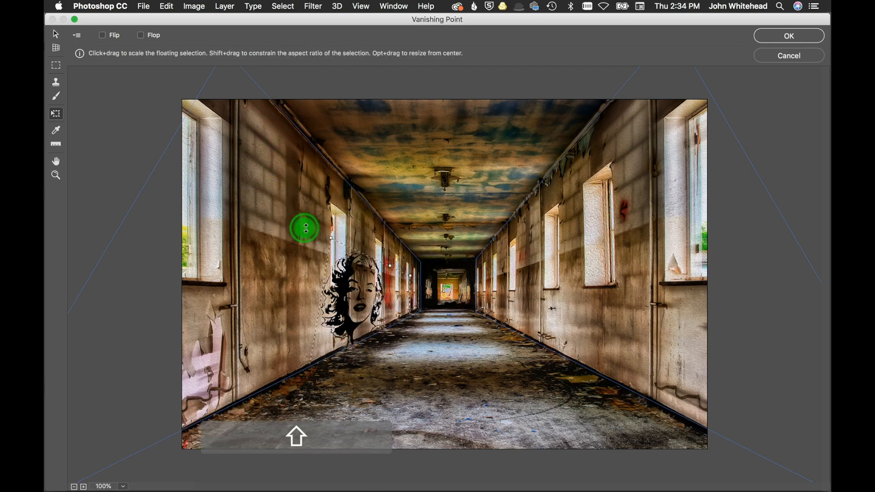
drag(379, 280, 325, 209)
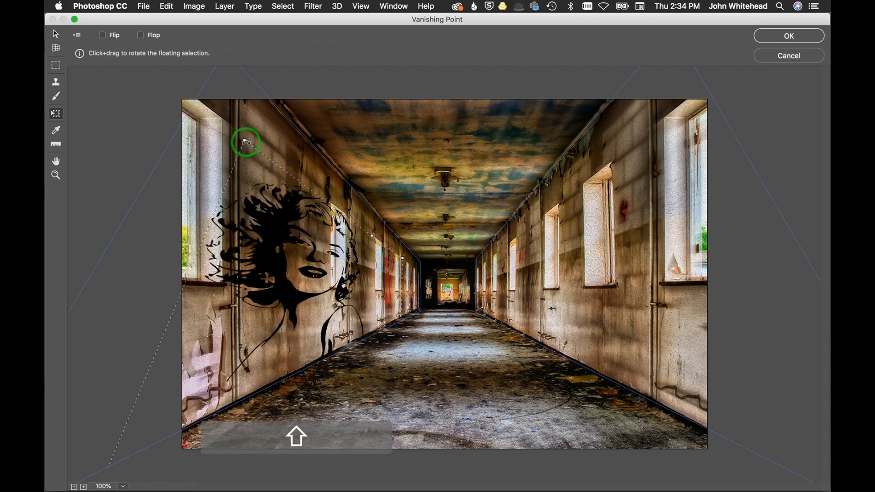
drag(242, 137, 280, 261)
drag(340, 279, 268, 201)
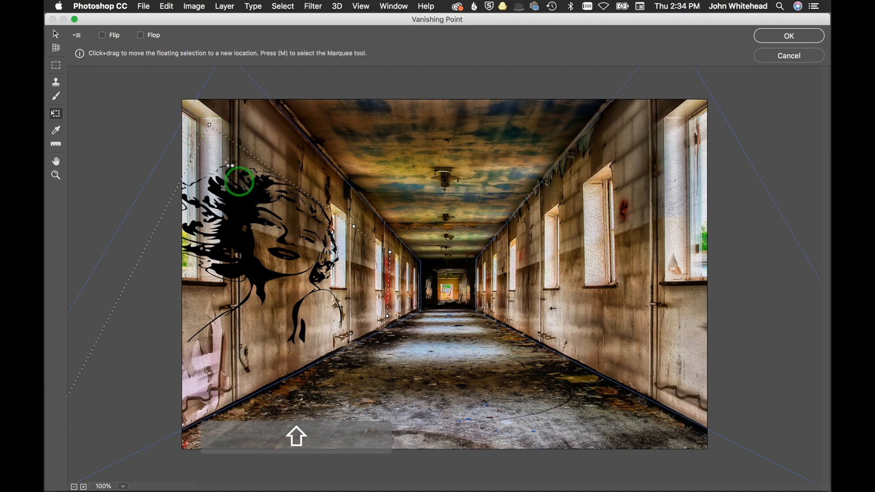
Resize and shift the graphic on the left wall, undo the final resize, and apply the filter.
key(shift)
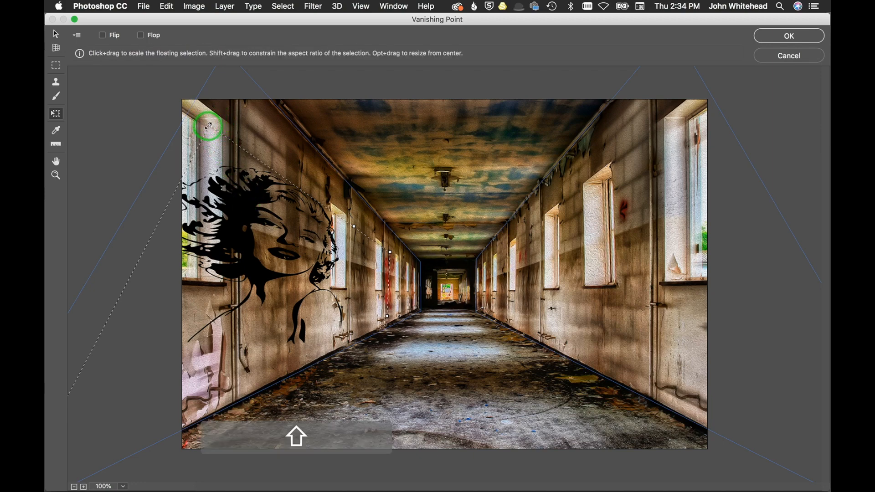
drag(209, 126, 278, 233)
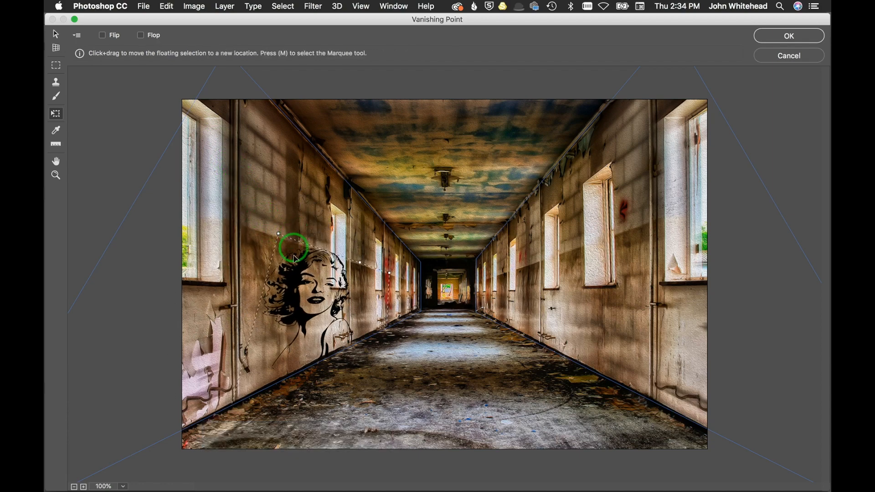
drag(294, 275, 276, 216)
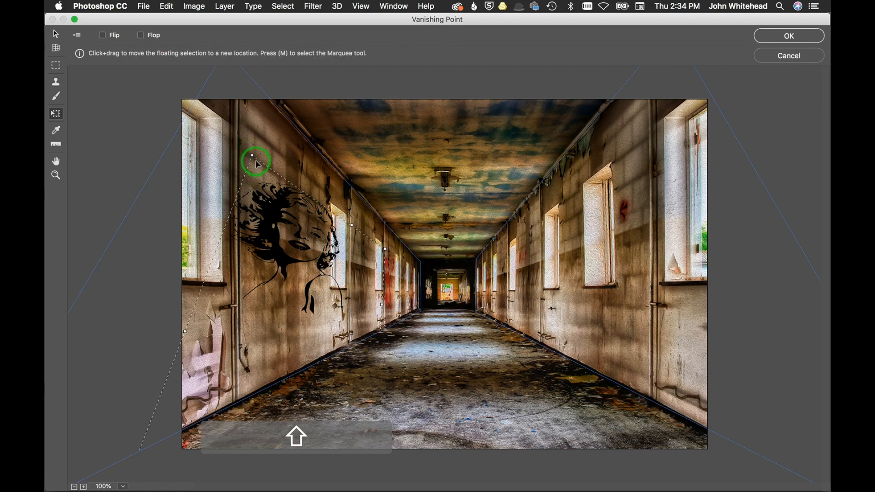
drag(253, 159, 318, 235)
key(super+z)
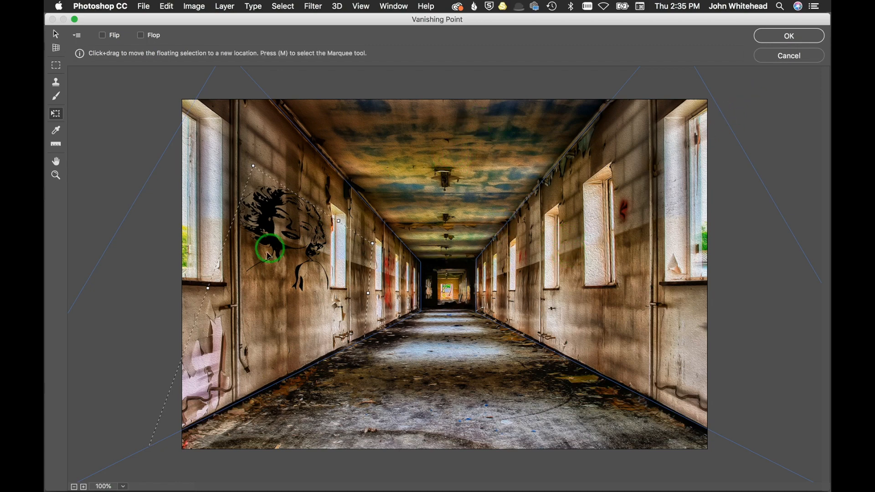
click(768, 39)
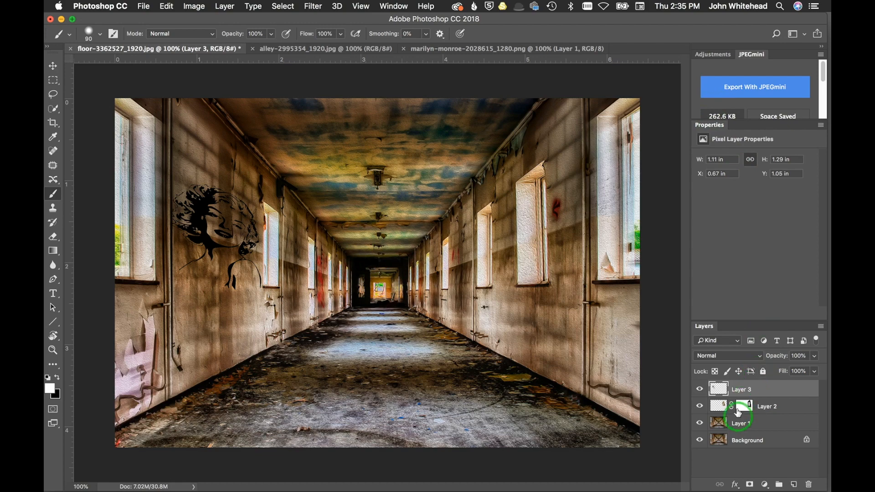
Set Layer 3's opacity to 99% and try Lighten, Multiply and Overlay blend modes before choosing Soft Light.
mouse_move(781, 359)
mouse_down()
mouse_move(759, 359)
mouse_move(795, 357)
mouse_up()
click(734, 356)
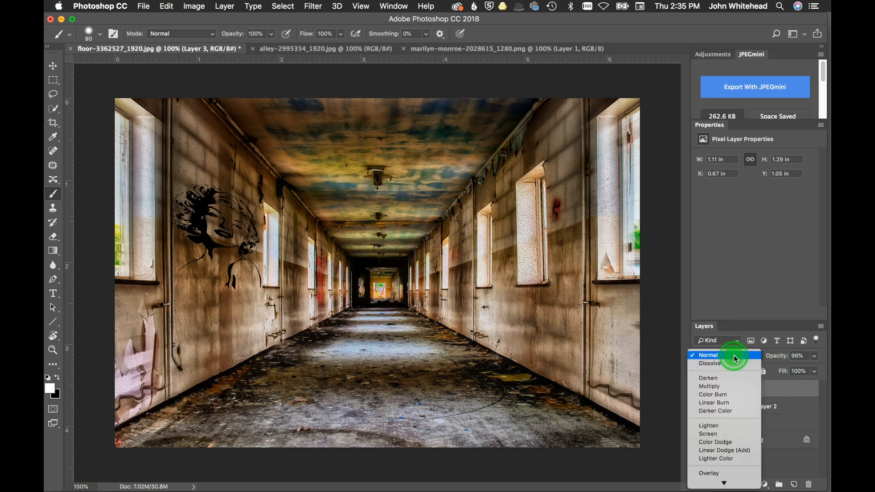
click(758, 425)
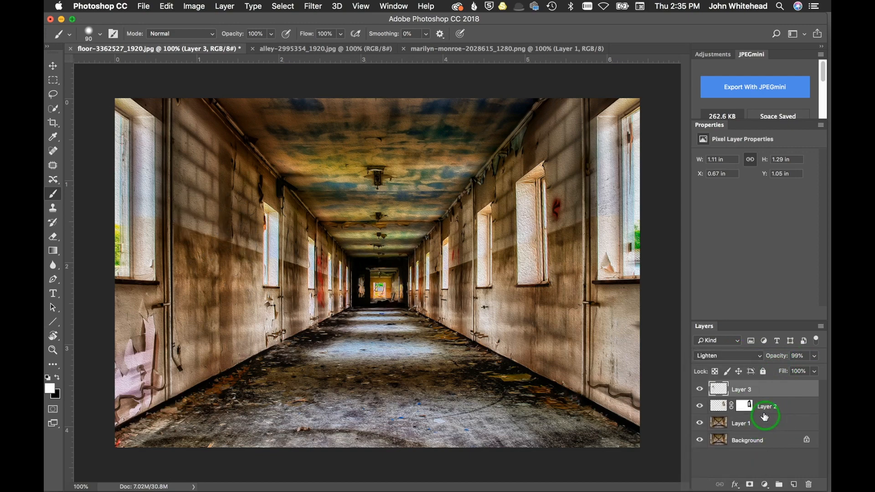
click(742, 357)
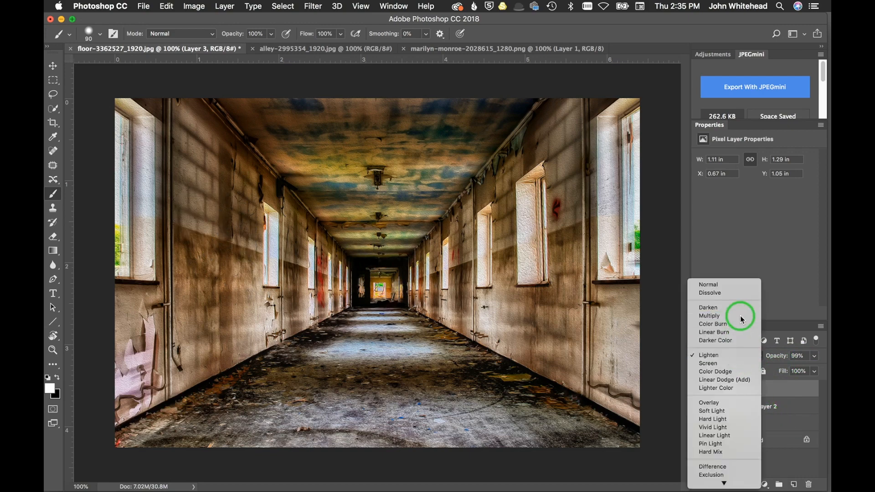
click(740, 315)
click(738, 356)
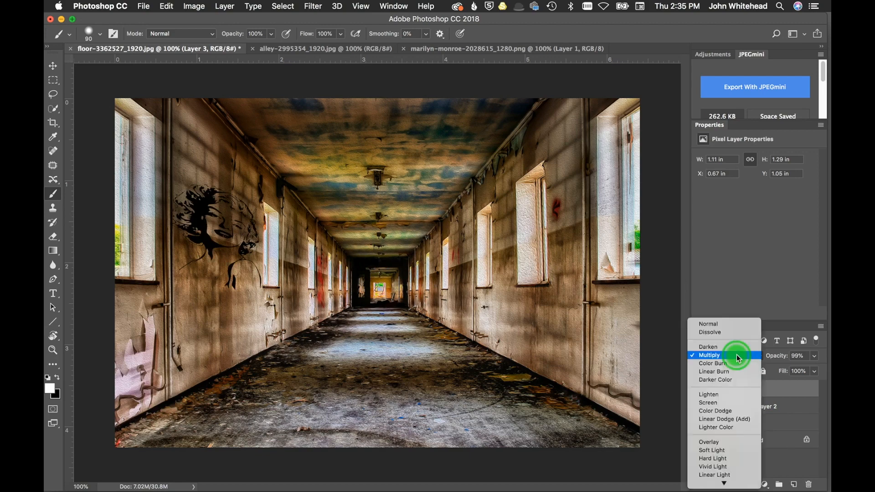
click(742, 384)
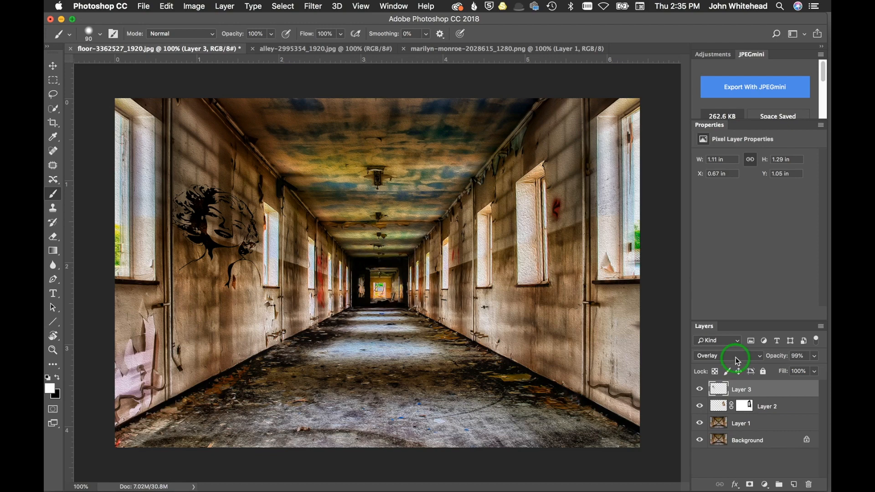
click(737, 358)
click(738, 363)
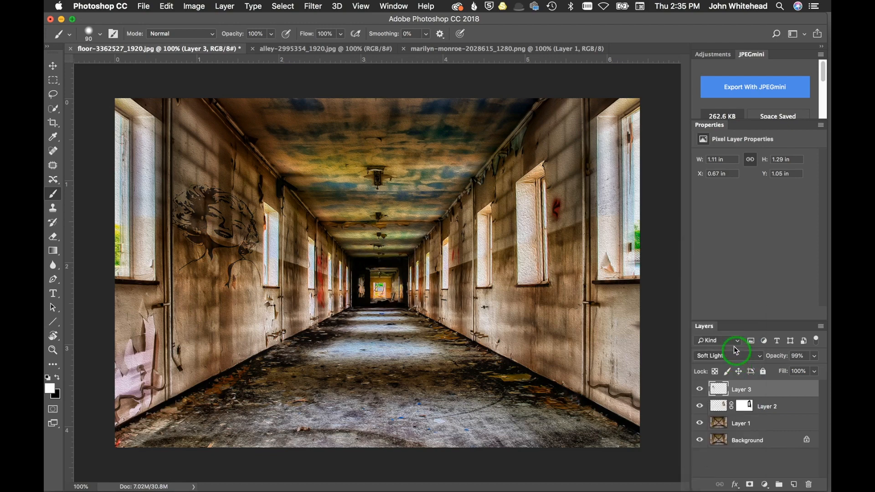